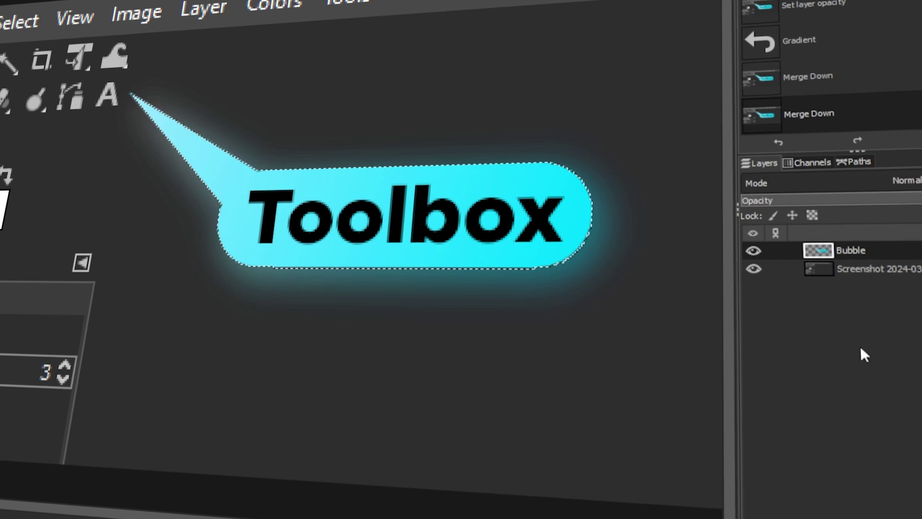
# Clear all selections in the finished speech-bubble design
pyautogui.hotkey('ctrl', 'shift', 'a')
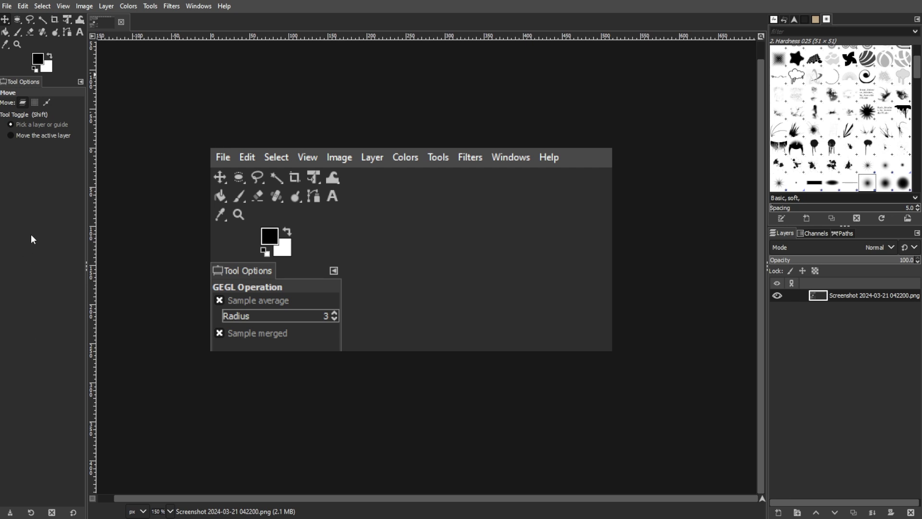
# Start a text box beside the tools using the Gotham Black Medium font
pyautogui.click(9, 7)
pyautogui.moveTo(19, 37)
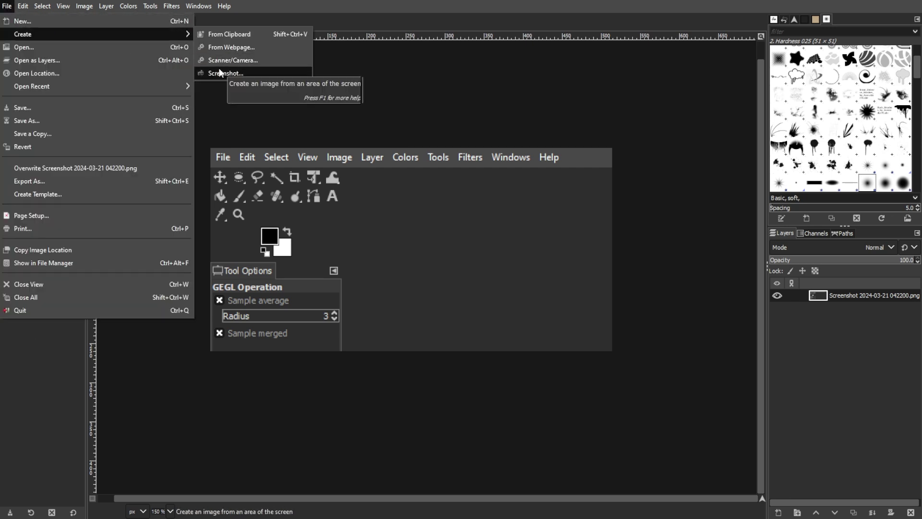
pyautogui.press('Escape')
pyautogui.press('t')
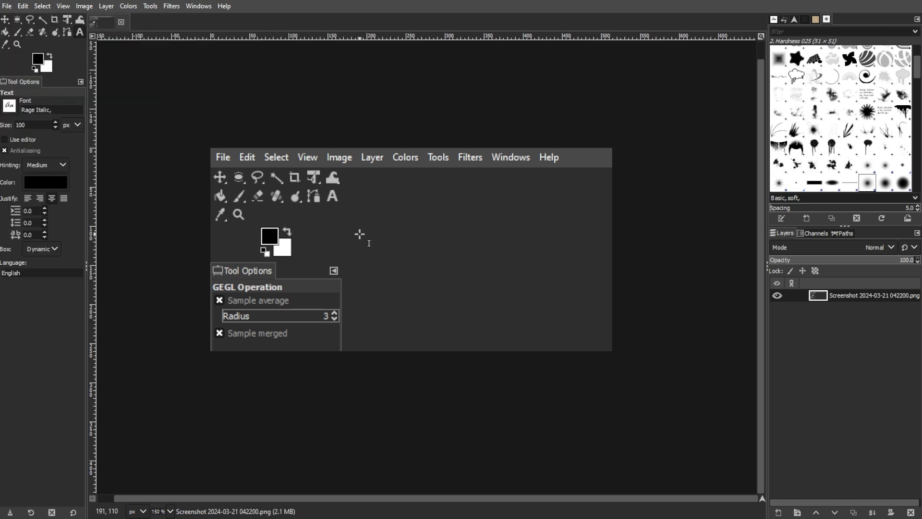
pyautogui.click(359, 232)
pyautogui.tripleClick(49, 110)
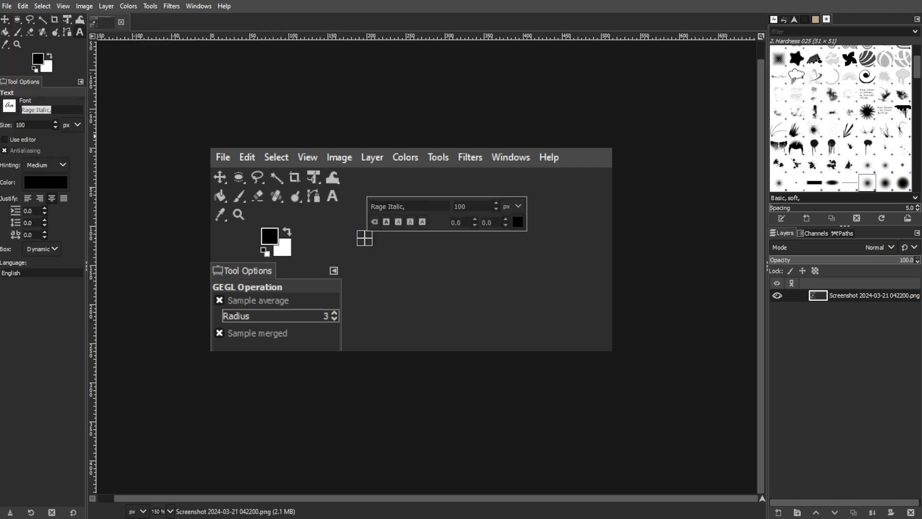
pyautogui.write('gotham')
pyautogui.click(109, 124)
# Write 'Toolbox' in black at size 40 and finish the text edit
pyautogui.click(366, 241)
pyautogui.write('TOOL')
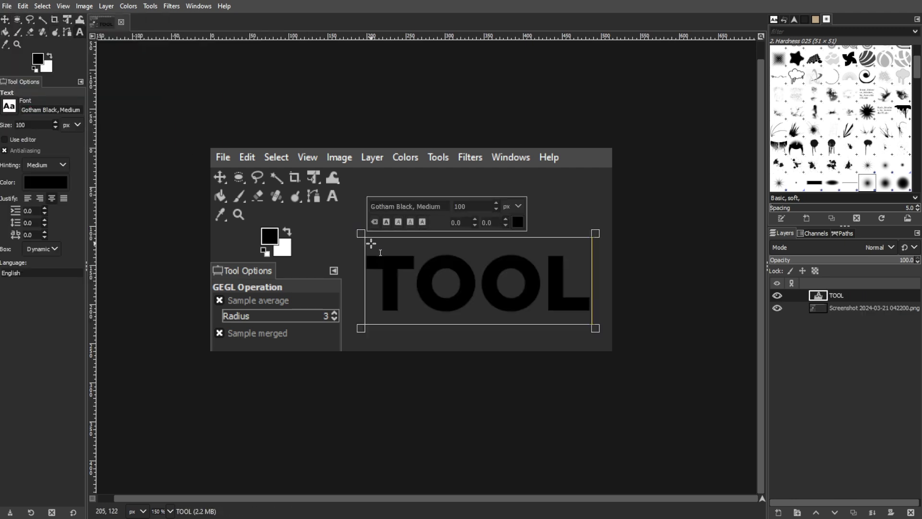
pyautogui.write('BOX')
pyautogui.hotkey('ctrl', 'a')
pyautogui.click(517, 222)
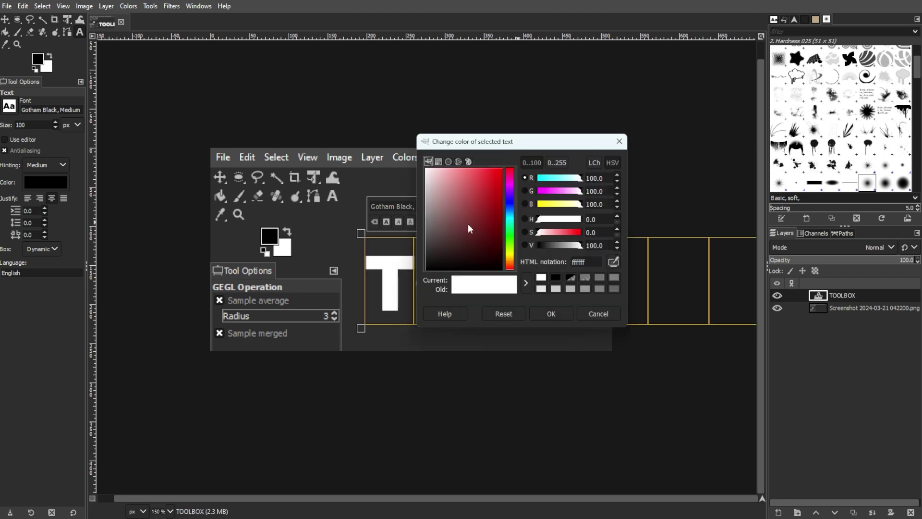
pyautogui.press('Escape')
pyautogui.write('Tool')
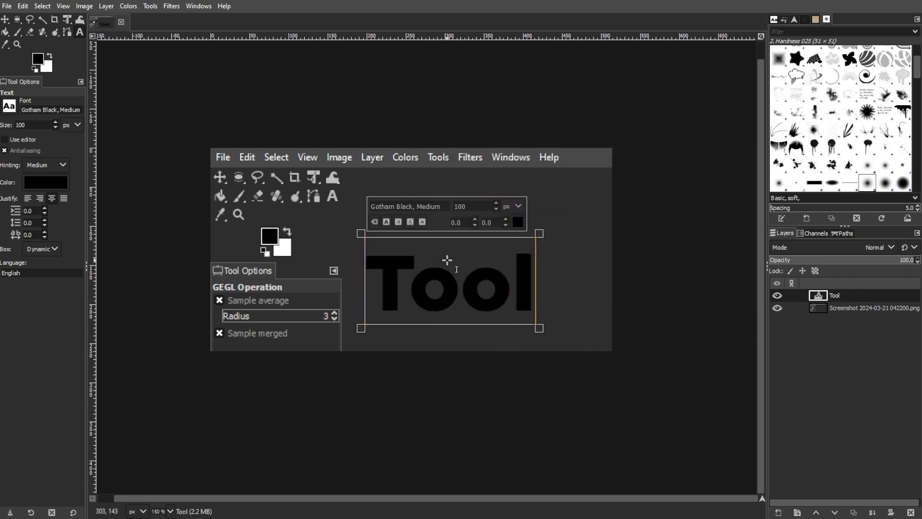
pyautogui.write('box')
pyautogui.hotkey('ctrl', 'a')
pyautogui.scroll(-20, 497, 207)
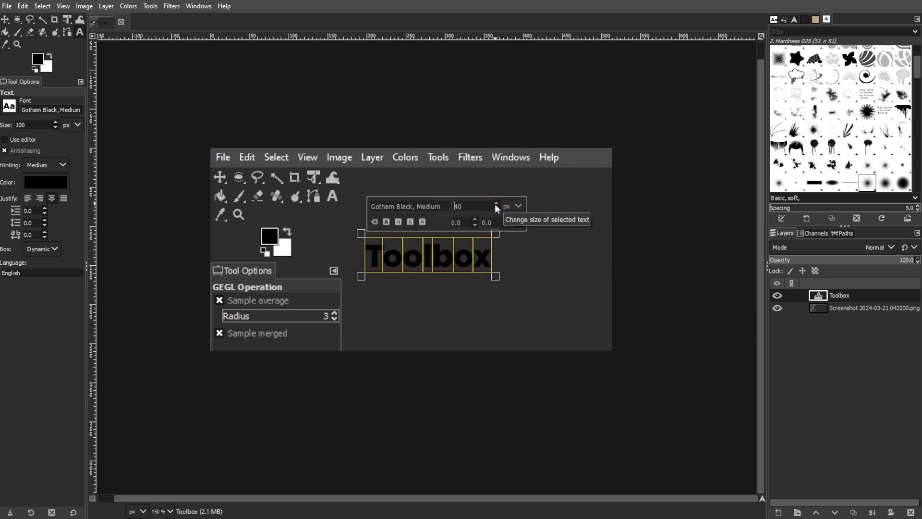
pyautogui.press('Escape')
pyautogui.press('m')
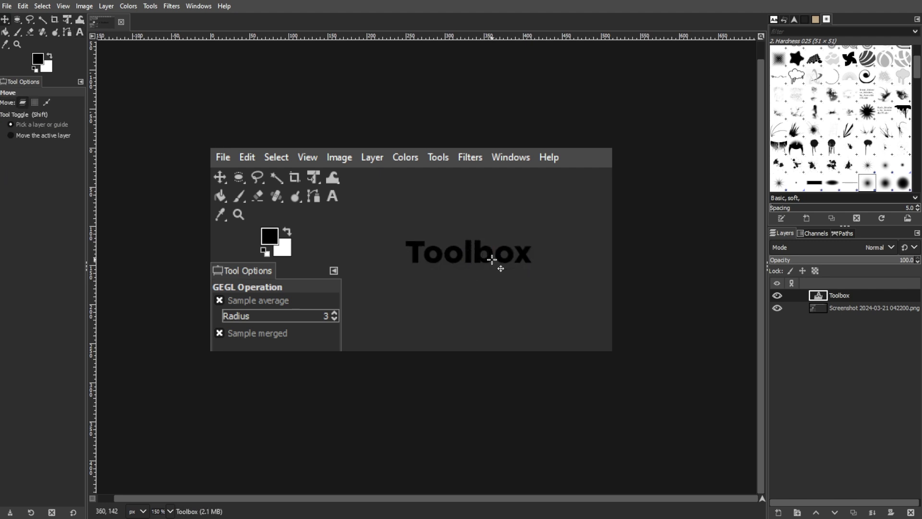
# Add a new transparent layer named 'Bubble'
pyautogui.click(779, 512)
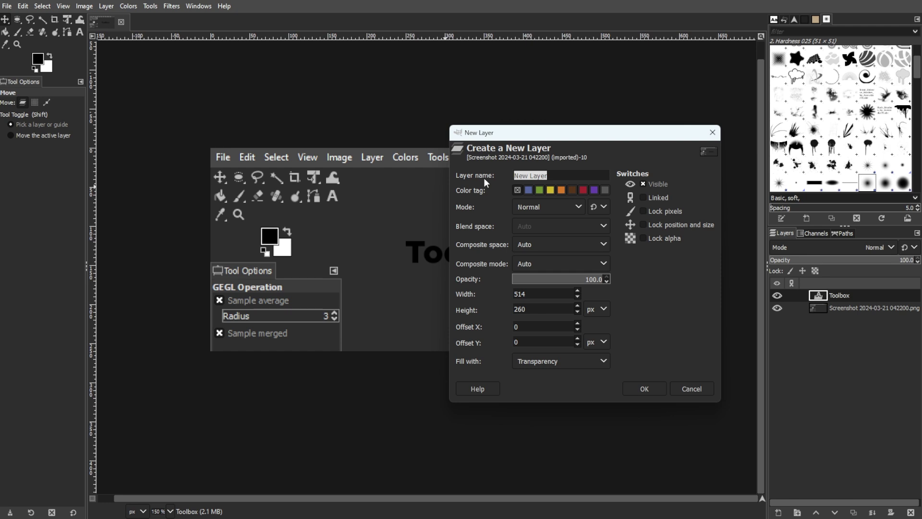
pyautogui.write('Bubble')
pyautogui.click(528, 361)
pyautogui.click(531, 416)
pyautogui.click(638, 390)
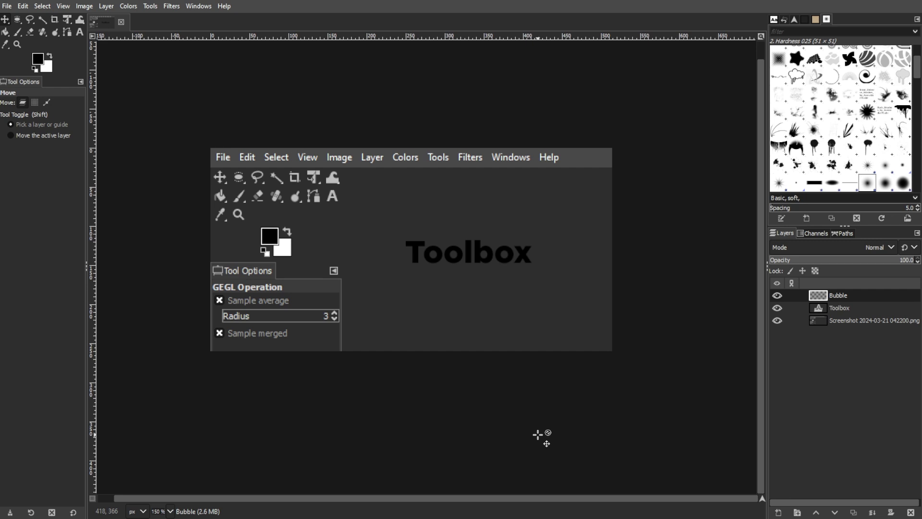
# Draw a rounded-corner rectangle selection around the Toolbox text
pyautogui.click(17, 19)
pyautogui.click(41, 25)
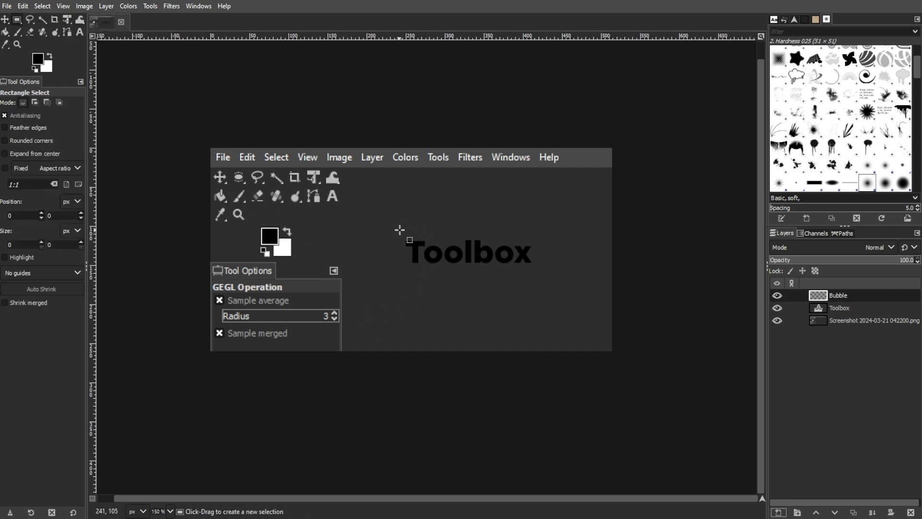
pyautogui.moveTo(401, 233); pyautogui.dragTo(543, 272)
pyautogui.click(5, 140)
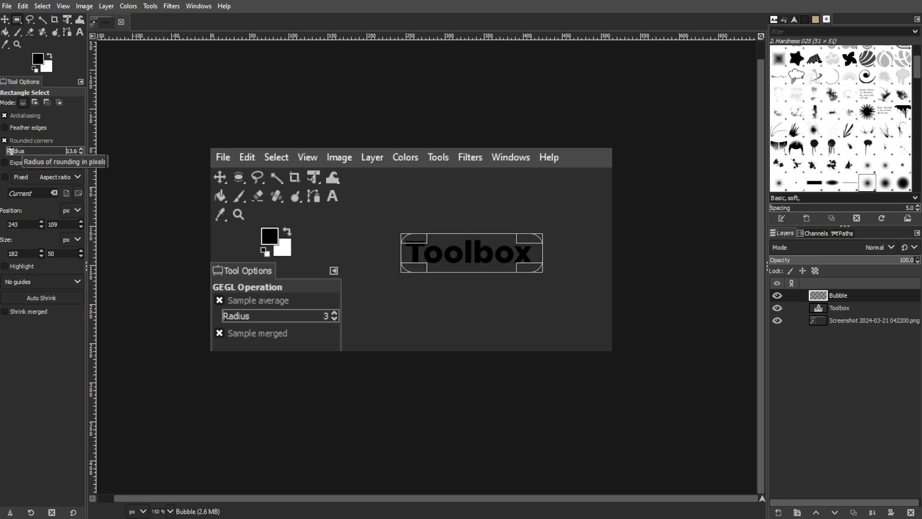
pyautogui.moveTo(414, 238); pyautogui.dragTo(410, 239)
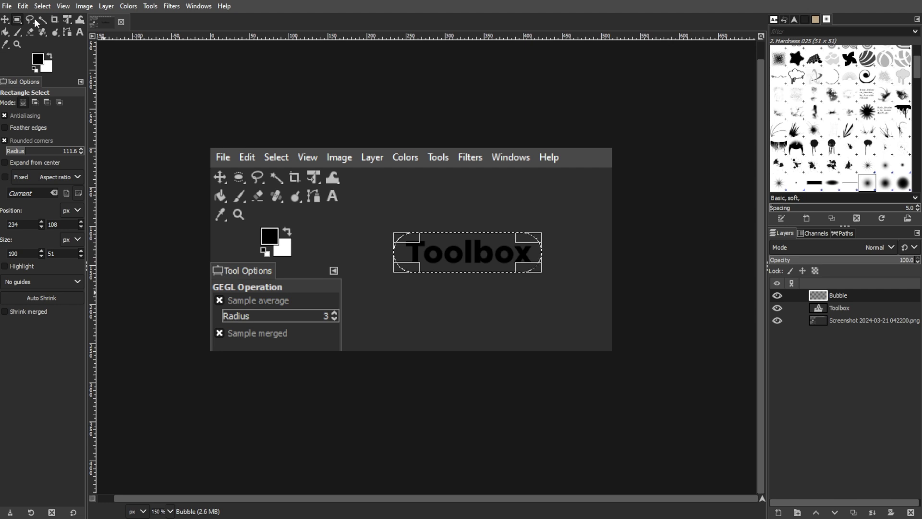
# Add a triangular tail from the bubble's edge toward the A icon to the selection
pyautogui.moveTo(34, 17)
pyautogui.click(62, 21)
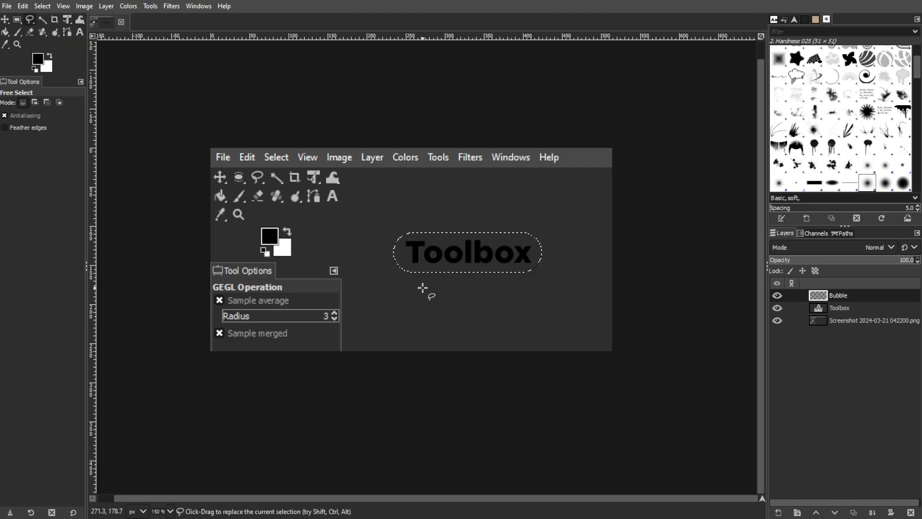
pyautogui.scroll(1, 418, 286)
pyautogui.scroll(2, 418, 286)
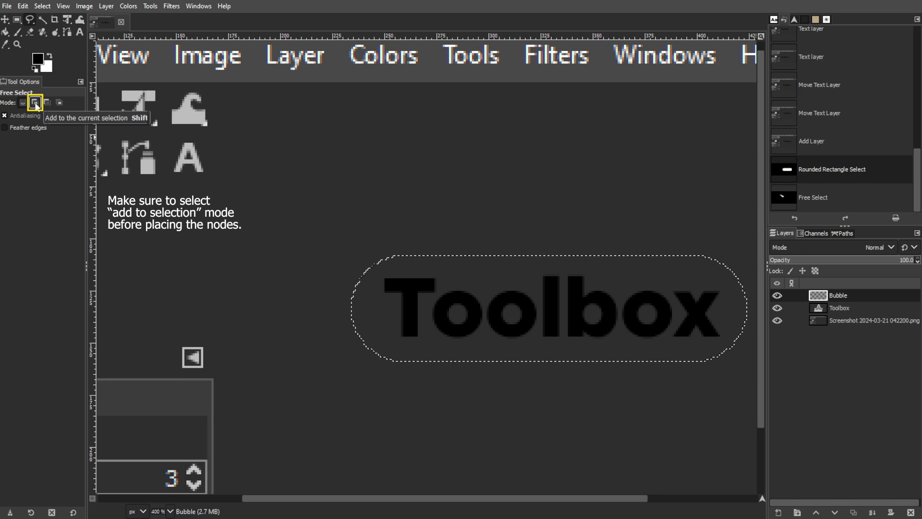
pyautogui.click(35, 102)
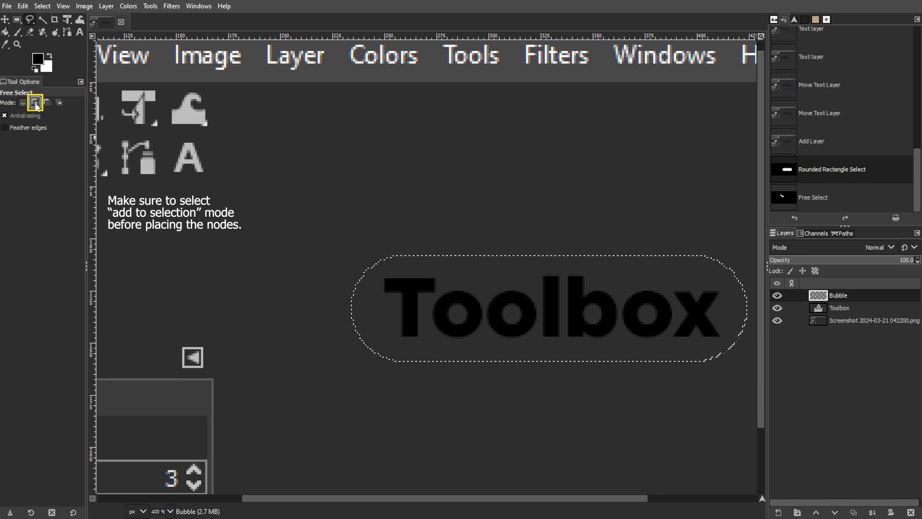
pyautogui.click(353, 291)
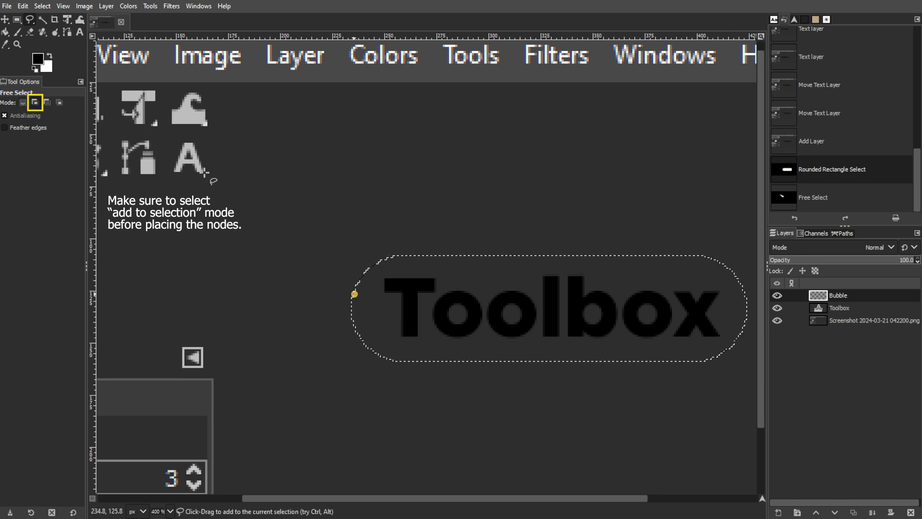
pyautogui.click(216, 158)
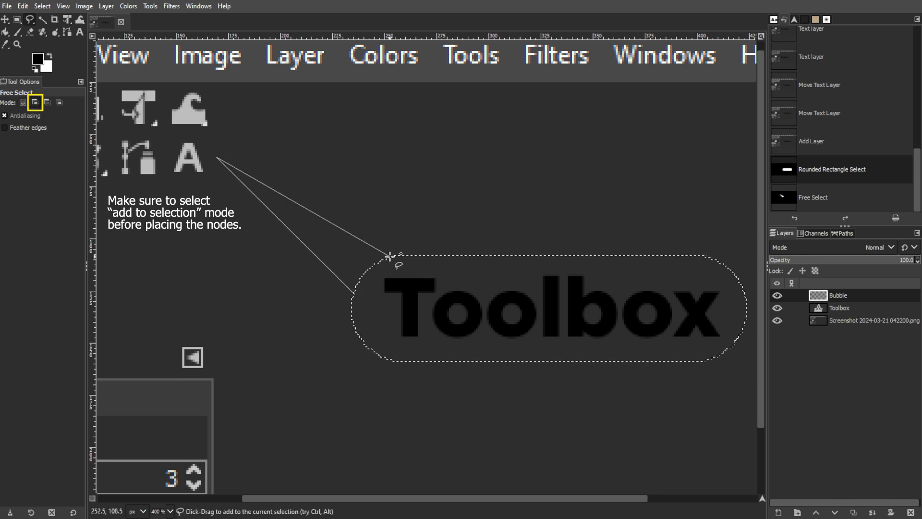
pyautogui.click(390, 256)
pyautogui.doubleClick(354, 292)
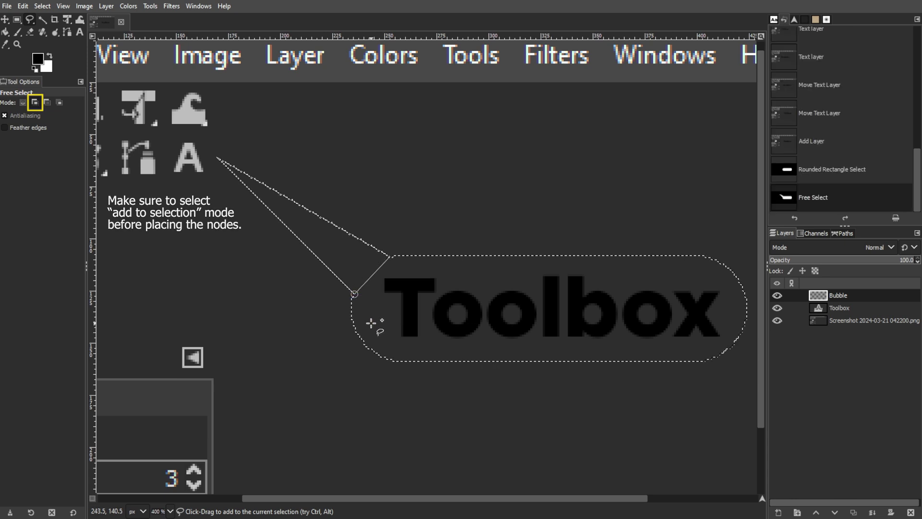
pyautogui.hotkey('shift', 'b')
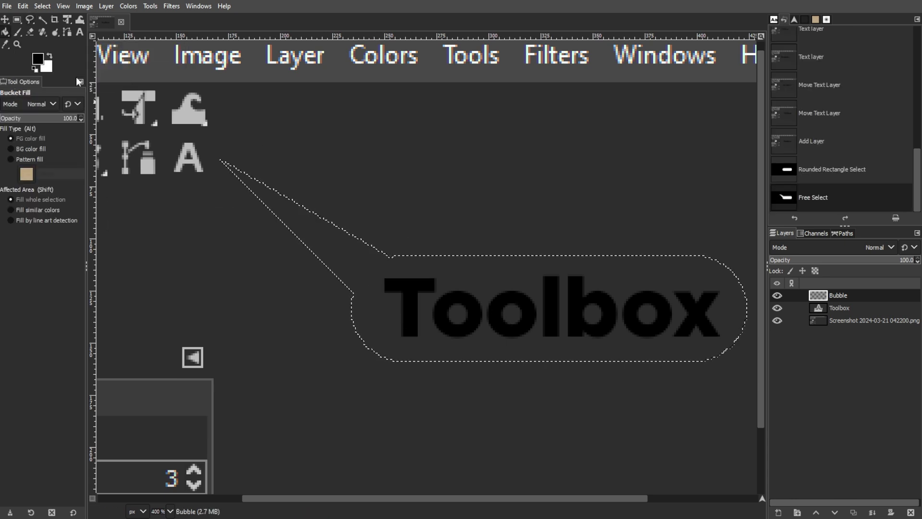
# Fill the bubble selection with cyan 00dcff
pyautogui.click(40, 61)
pyautogui.click(306, 167)
pyautogui.moveTo(286, 165); pyautogui.dragTo(306, 114)
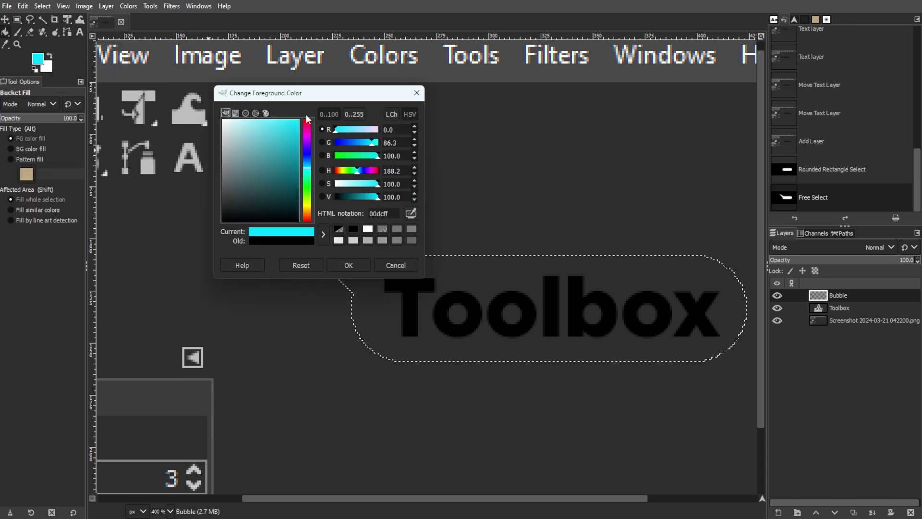
pyautogui.click(356, 268)
pyautogui.click(367, 264)
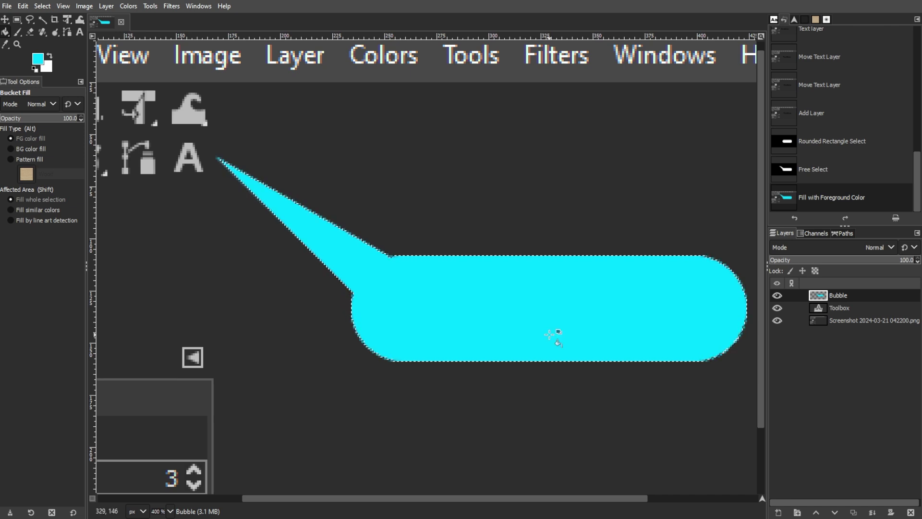
# Deselect and move the Bubble layer beneath the Toolbox text layer
pyautogui.press('2')
pyautogui.scroll(-3, 568, 367)
pyautogui.hotkey('ctrl', 'shift', 'a')
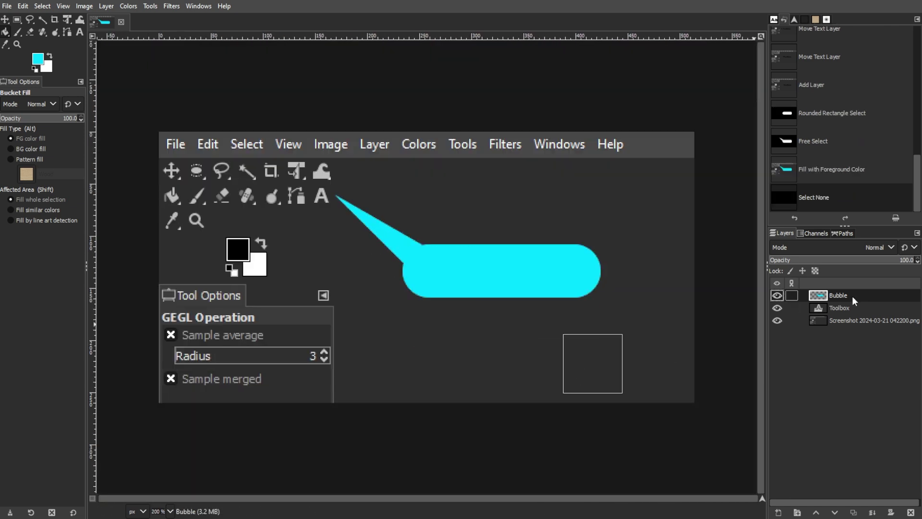
pyautogui.moveTo(852, 296); pyautogui.dragTo(852, 309)
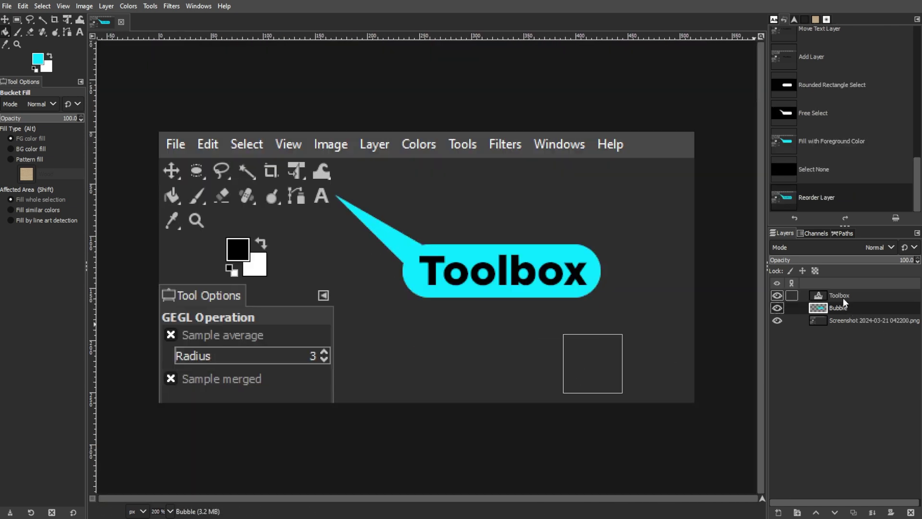
pyautogui.click(843, 298)
# Apply a Drop Shadow to Bubble: offset 4.536, blur 4.62, grow radius -8, opacity 0.738
pyautogui.click(845, 310)
pyautogui.click(171, 6)
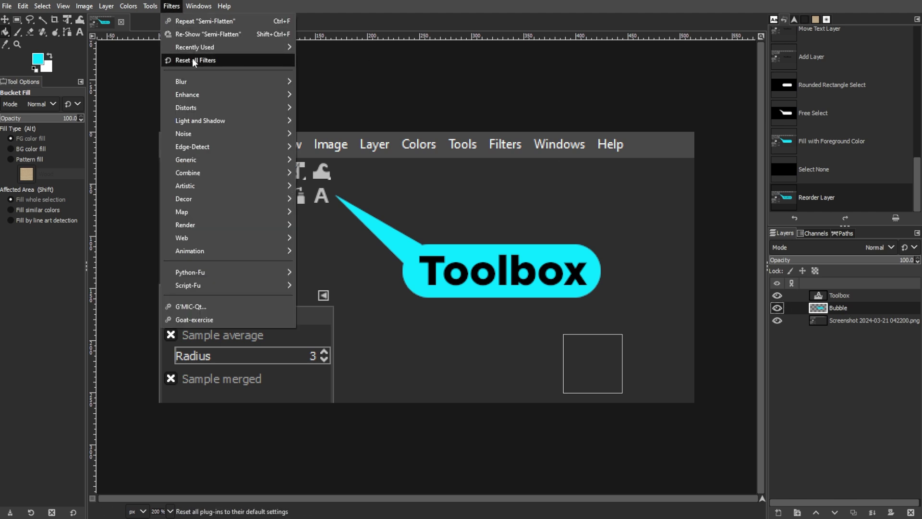
pyautogui.moveTo(202, 121)
pyautogui.click(319, 207)
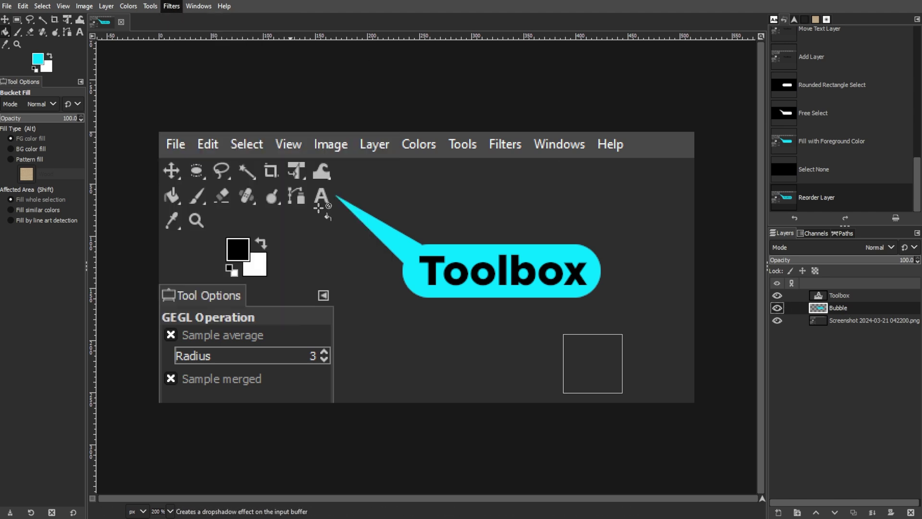
pyautogui.moveTo(675, 54); pyautogui.dragTo(733, 53)
pyautogui.moveTo(692, 190); pyautogui.dragTo(719, 191)
pyautogui.moveTo(790, 110); pyautogui.dragTo(762, 110)
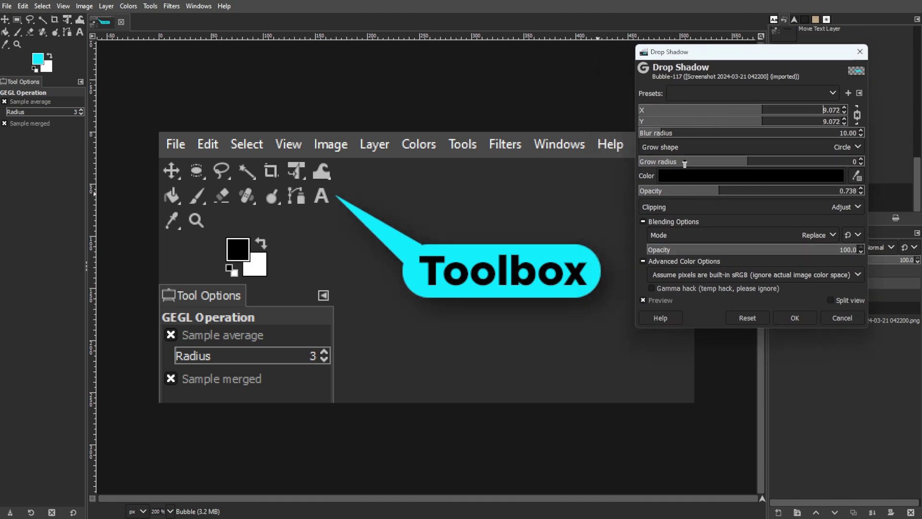
pyautogui.moveTo(748, 161); pyautogui.dragTo(687, 162)
pyautogui.moveTo(663, 132); pyautogui.dragTo(651, 132)
pyautogui.moveTo(767, 121); pyautogui.dragTo(751, 121)
pyautogui.moveTo(687, 162); pyautogui.dragTo(715, 165)
pyautogui.click(796, 318)
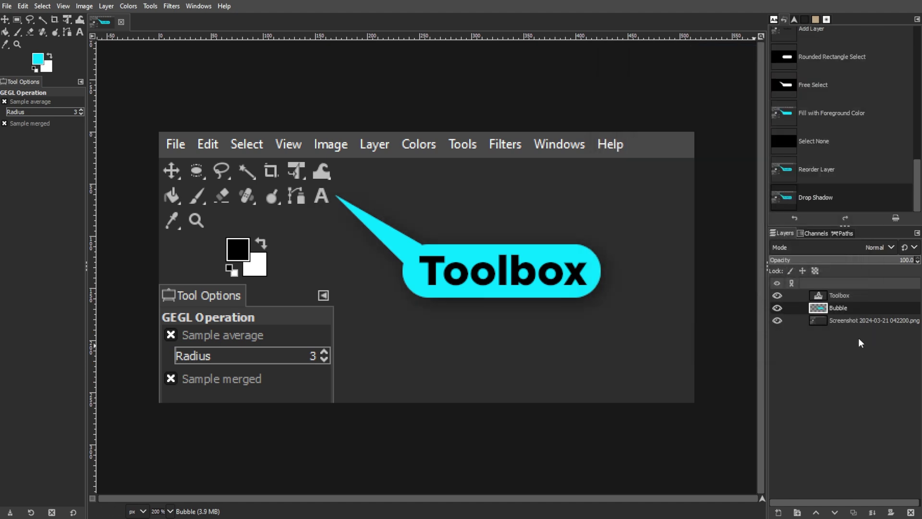
# Add a new layer named 'Glow'
pyautogui.click(778, 512)
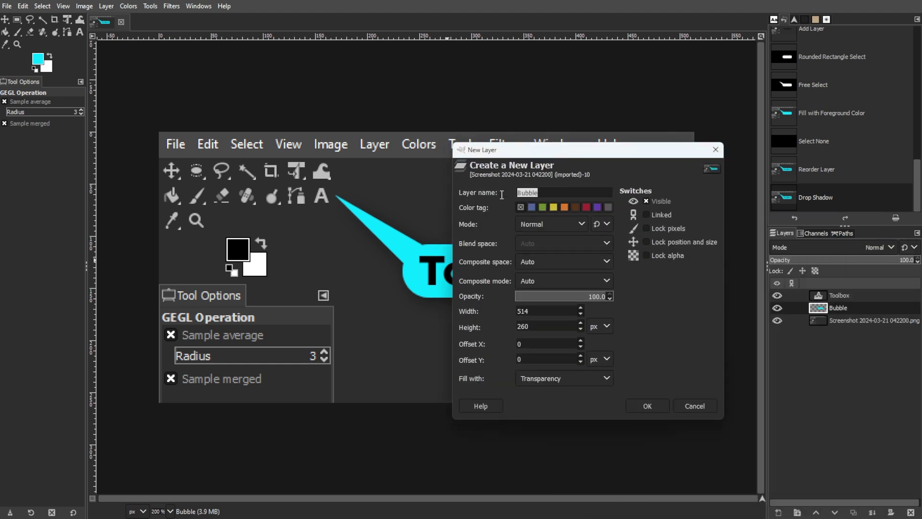
pyautogui.write('Glow')
pyautogui.click(645, 406)
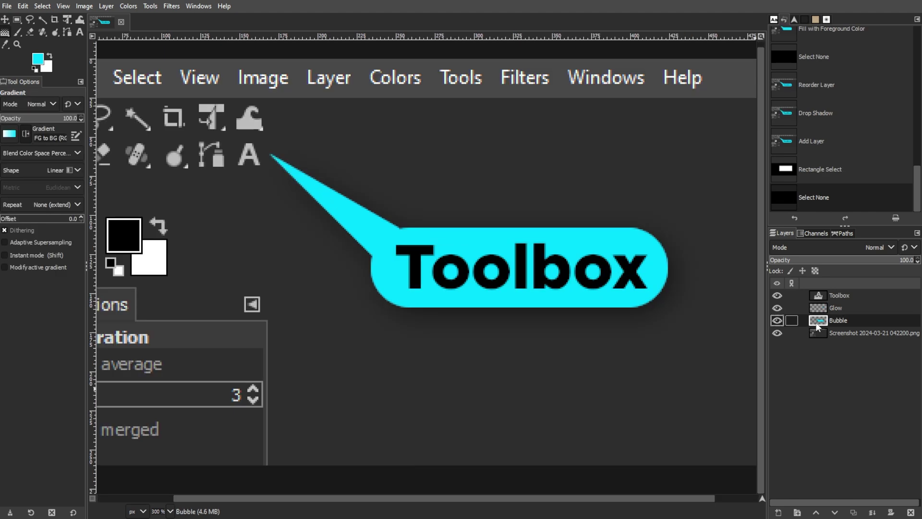
# Fill the bubble's shape on Glow with a cyan gradient and fade it to 32.3% opacity
pyautogui.keyDown('alt'); pyautogui.click(820, 321); pyautogui.keyUp('alt')
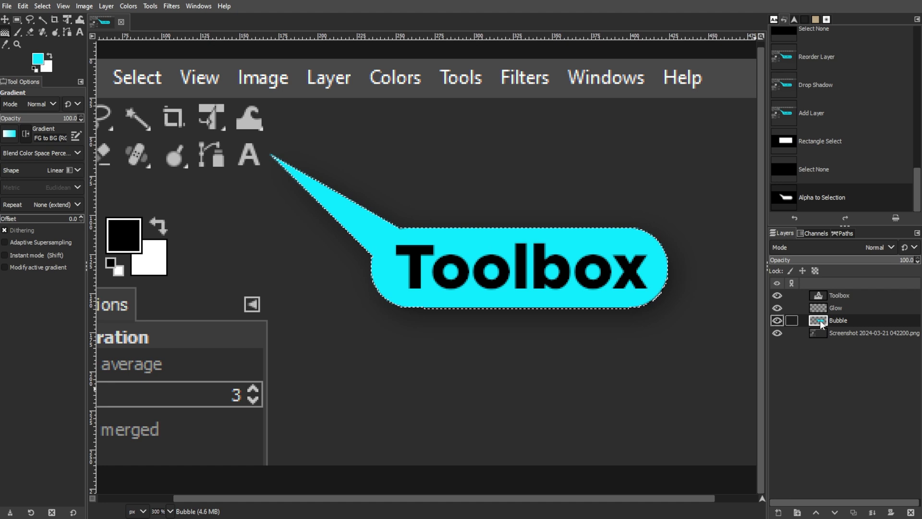
pyautogui.click(837, 308)
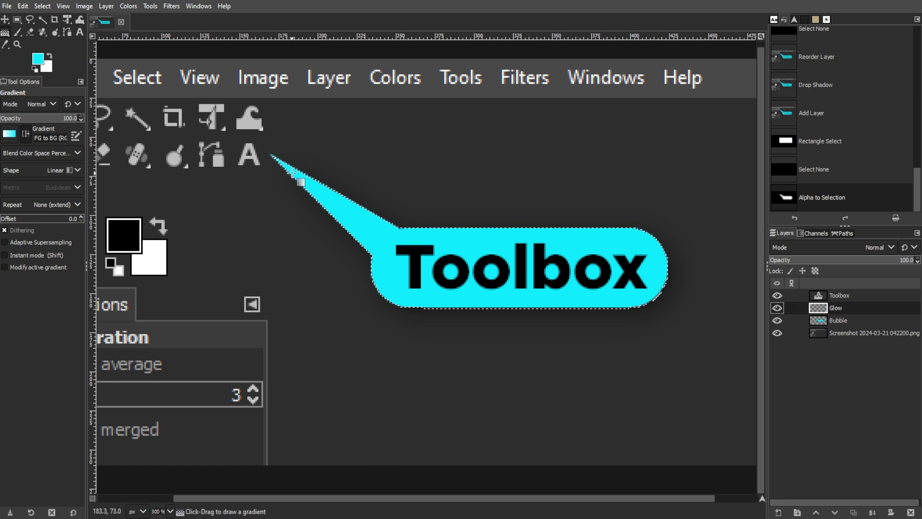
pyautogui.moveTo(272, 157); pyautogui.dragTo(658, 299)
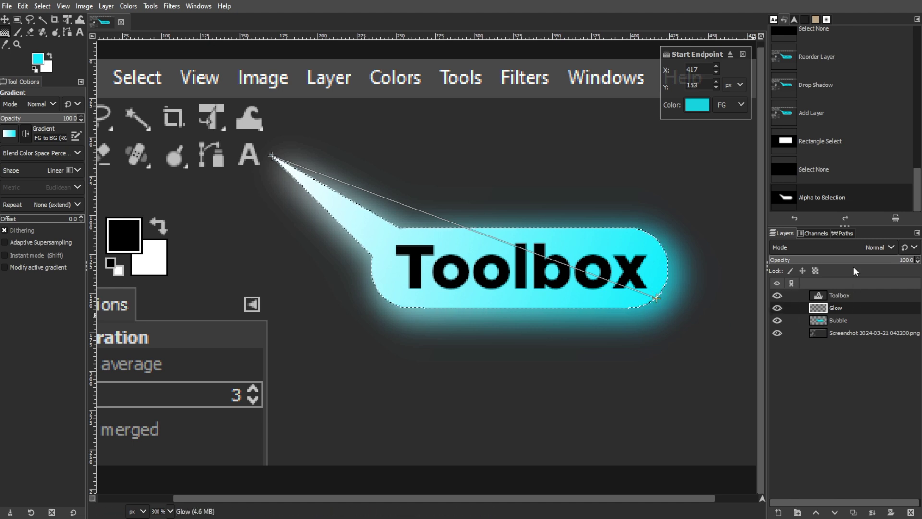
pyautogui.moveTo(848, 261); pyautogui.dragTo(817, 262)
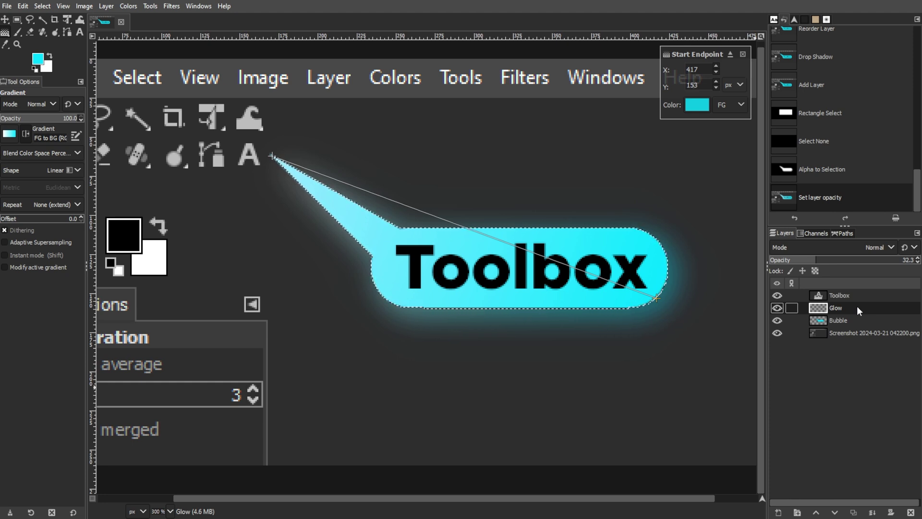
pyautogui.click(846, 296)
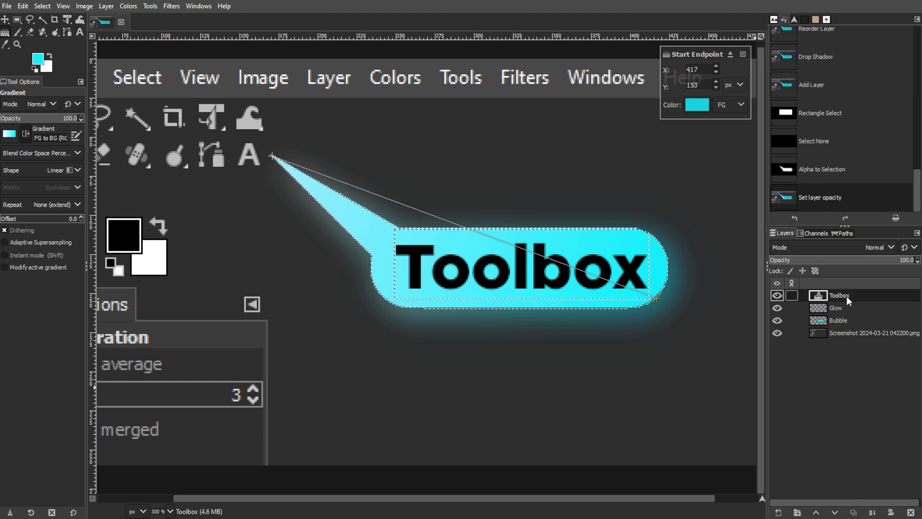
# Merge the Toolbox text and Glow layers down into Bubble, then deselect
pyautogui.click(872, 512)
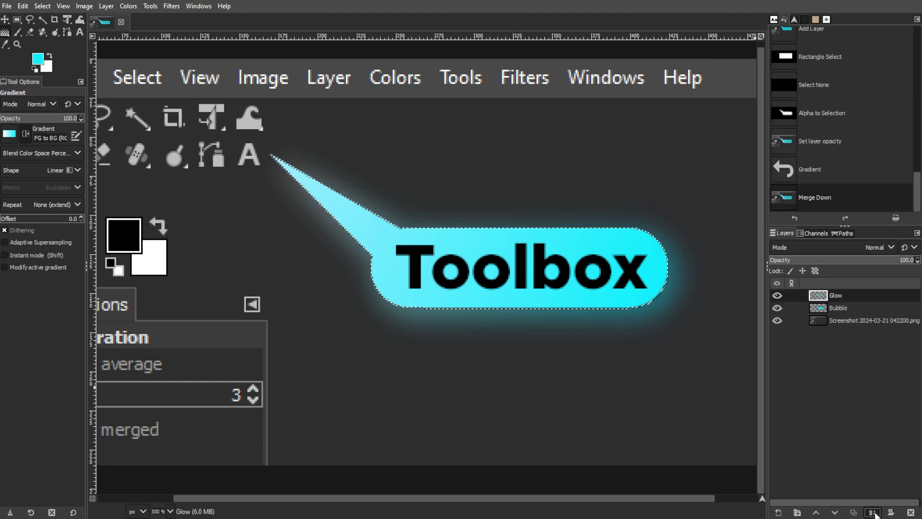
pyautogui.click(874, 513)
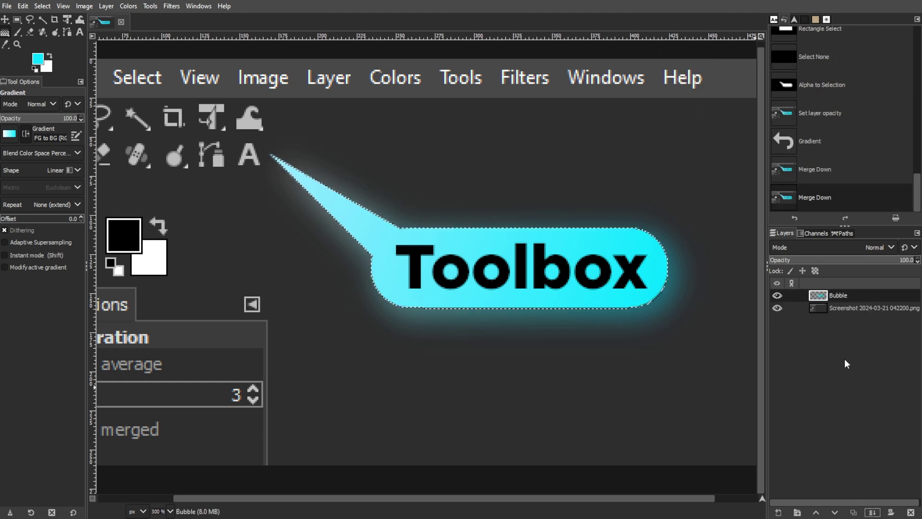
pyautogui.hotkey('ctrl', 'shift', 'a')
pyautogui.press('m')
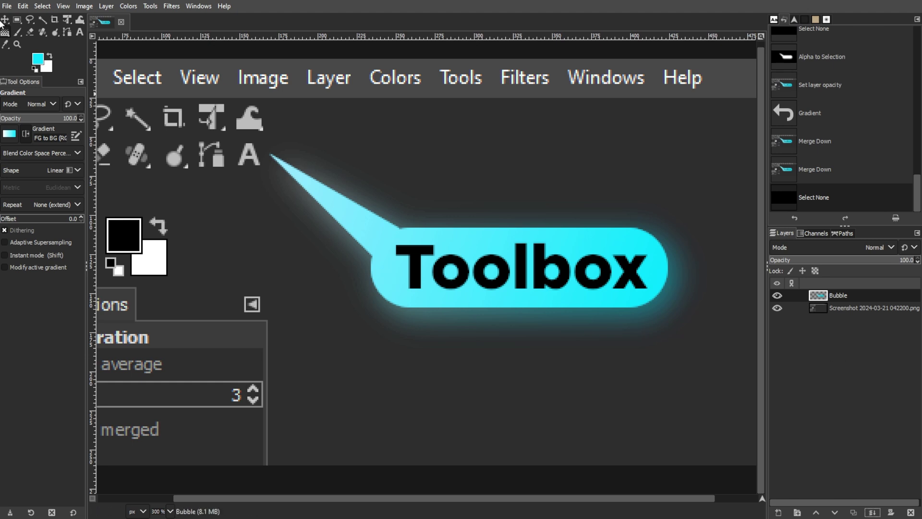
pyautogui.scroll(-2, 499, 319)
pyautogui.scroll(1, 499, 318)
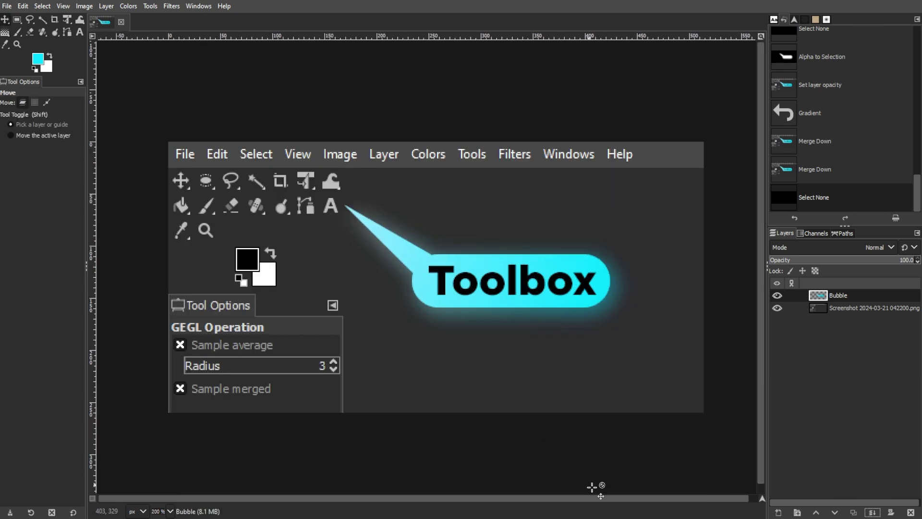